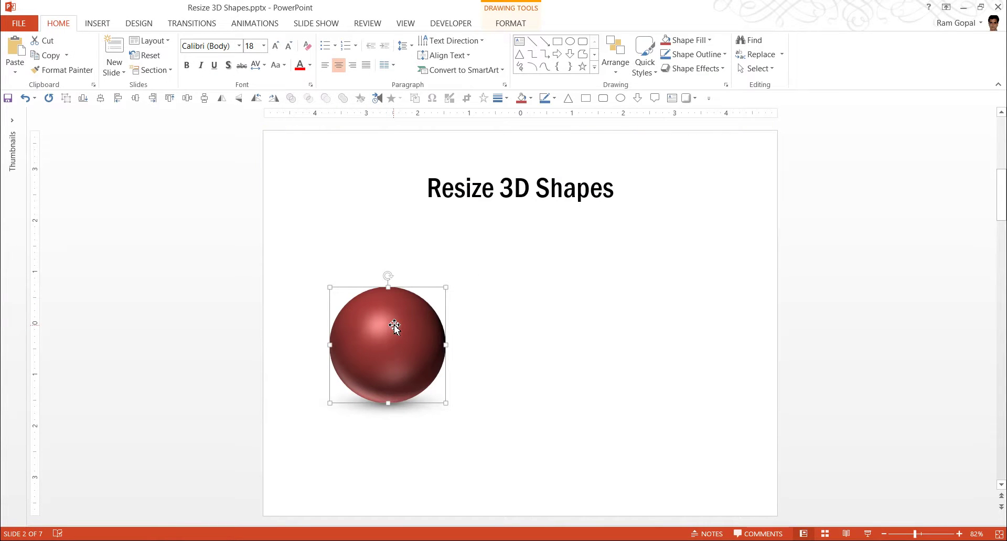
- Copy the red sphere, paste it with the destination theme, and place the copy beside the original at the same height
right_click(395, 326)
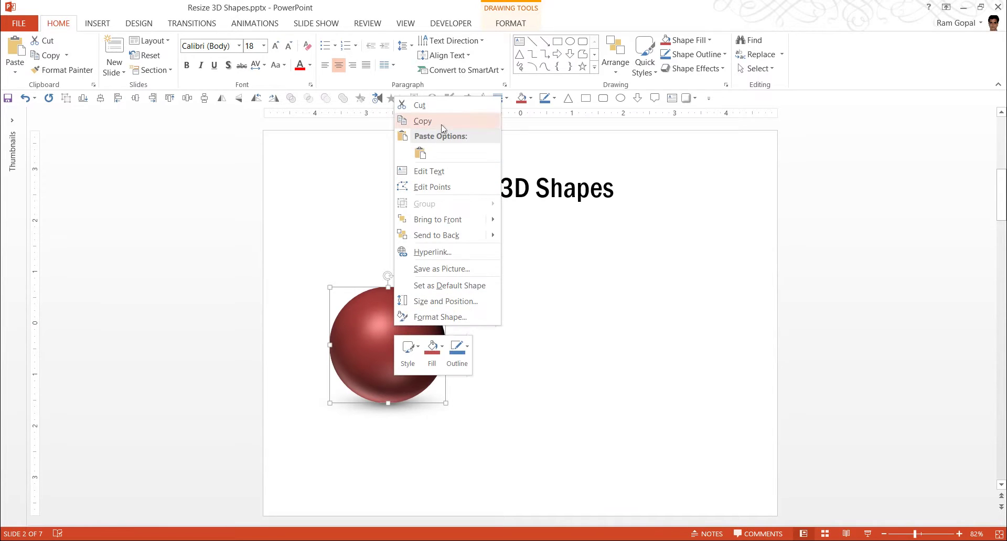
left_click(441, 124)
right_click(551, 310)
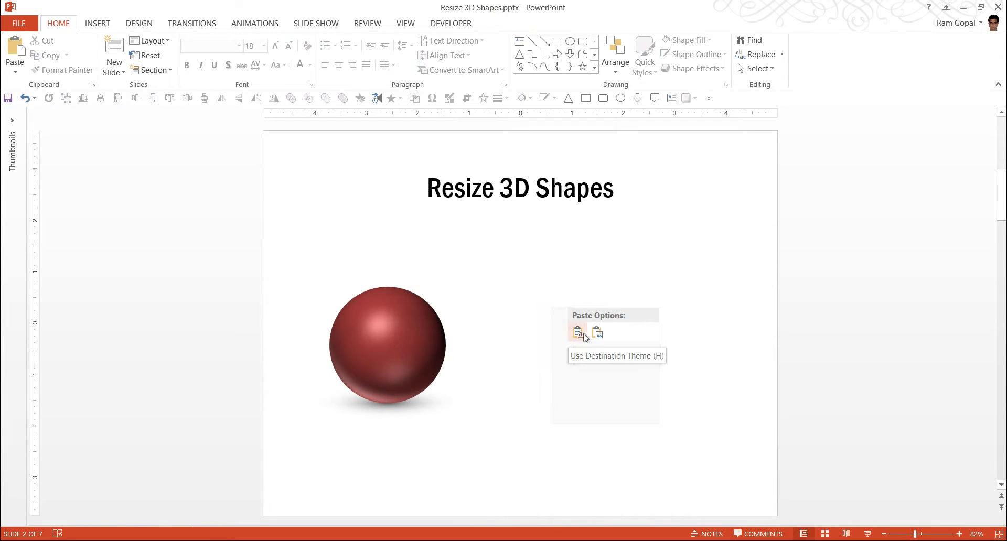
left_click(573, 333)
left_click_drag(426, 348, 628, 348)
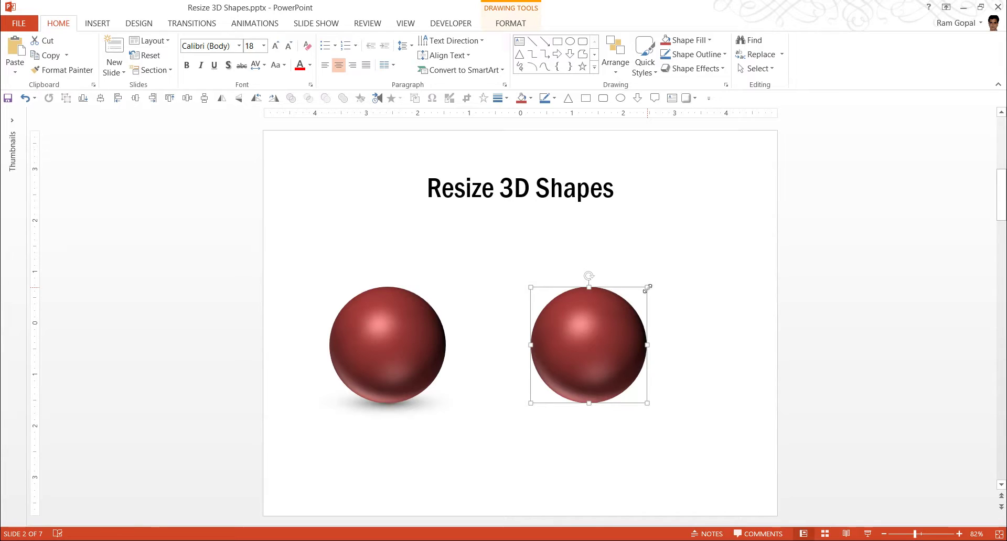
- Try resizing the pasted sphere shape to less than half and then about twice the original's size, and delete it
left_click_drag(647, 288, 579, 355)
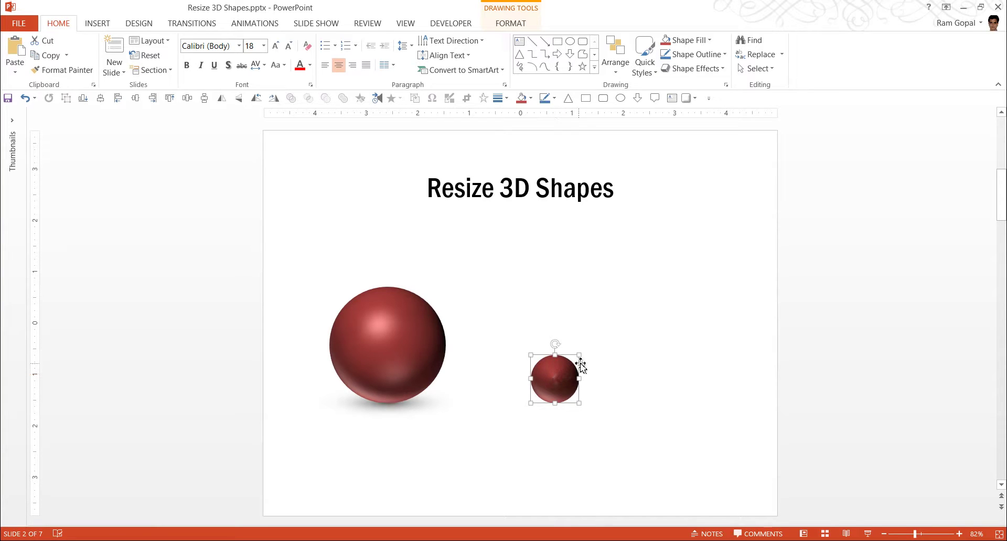
left_click_drag(579, 355, 753, 209)
left_click_drag(638, 279, 633, 294)
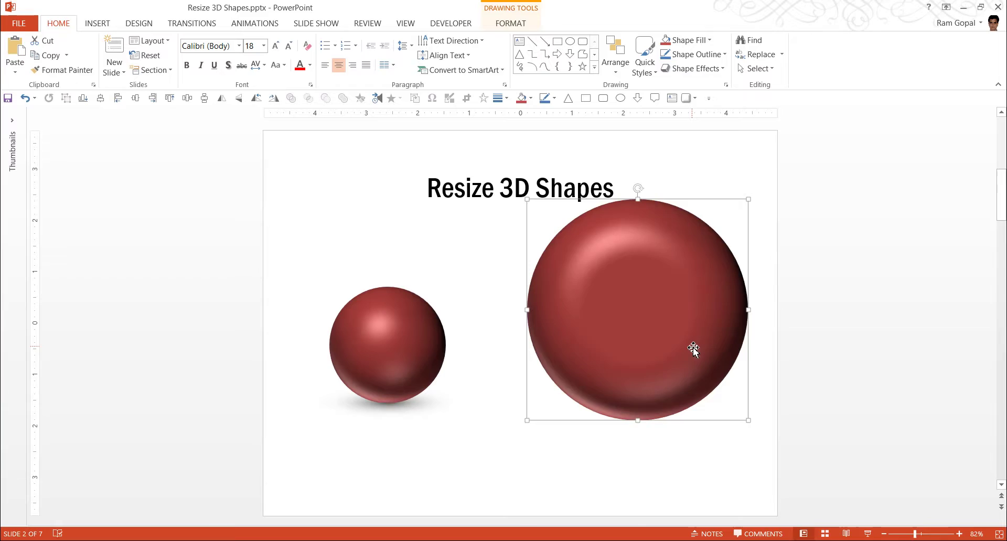
key("Delete")
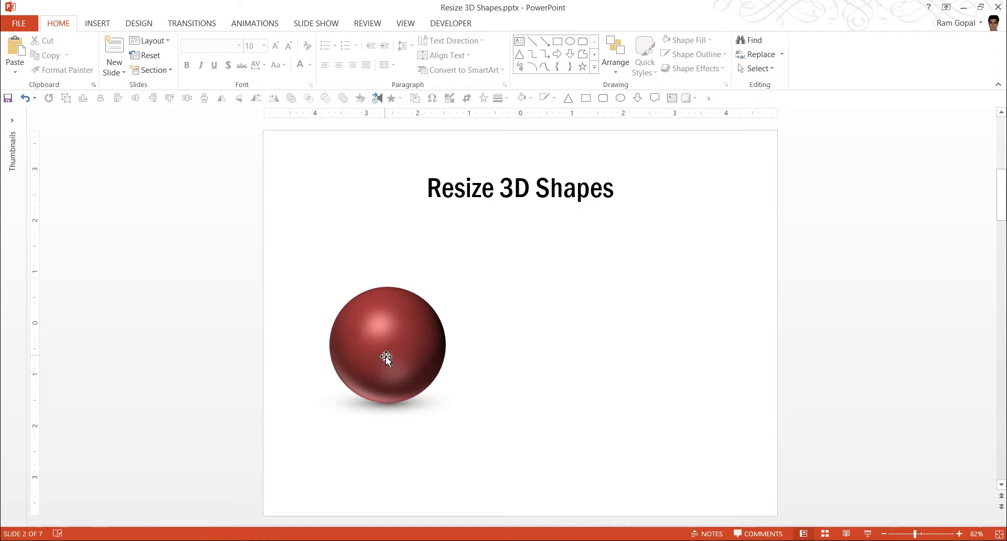
- Examine the 3-D Format bevel width and height settings of the red sphere
left_click(397, 332)
right_click(398, 332)
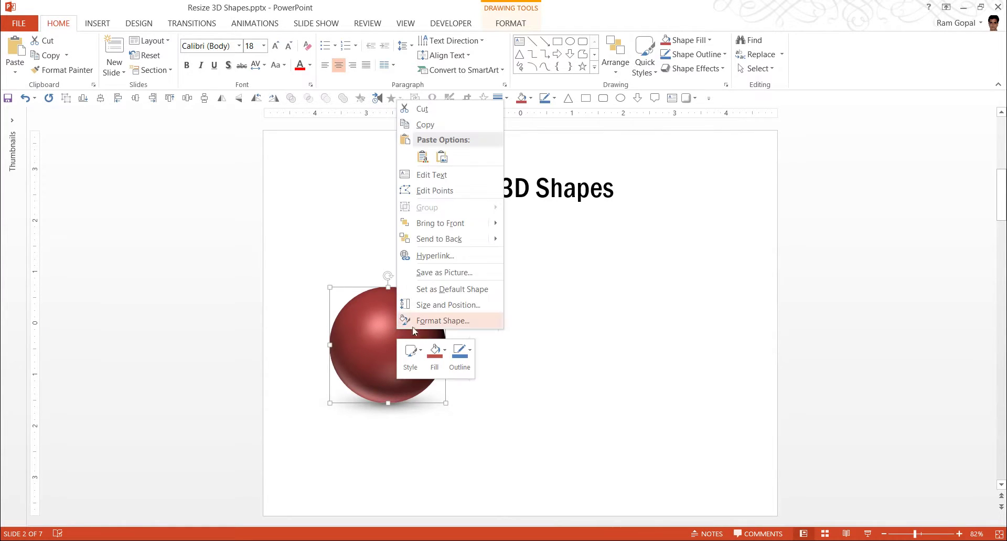
left_click(414, 329)
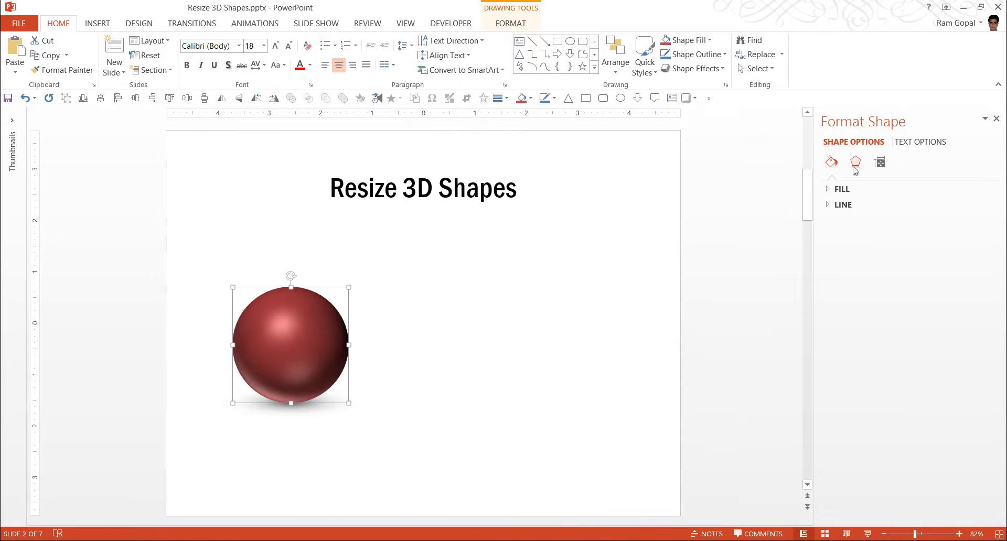
left_click(855, 164)
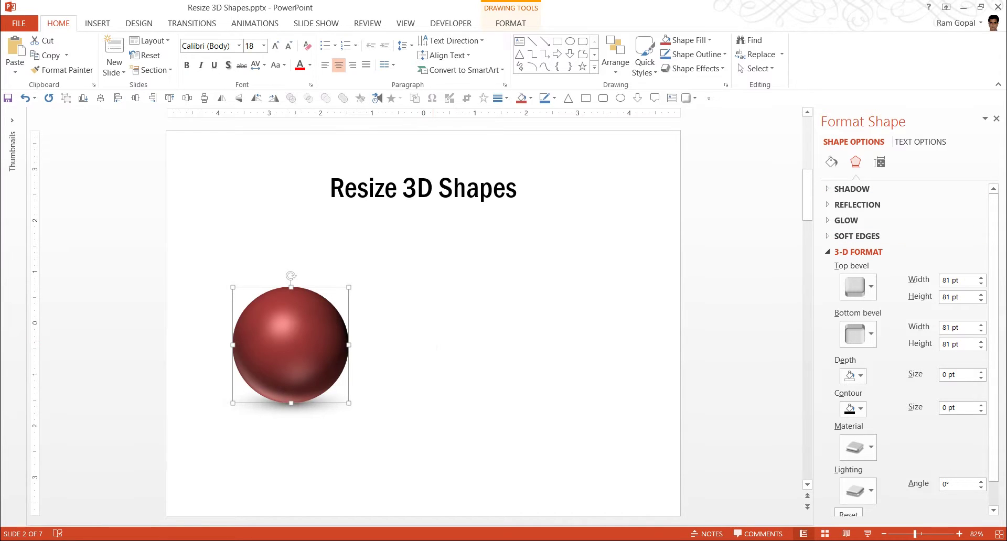
left_click(996, 118)
left_click(507, 326)
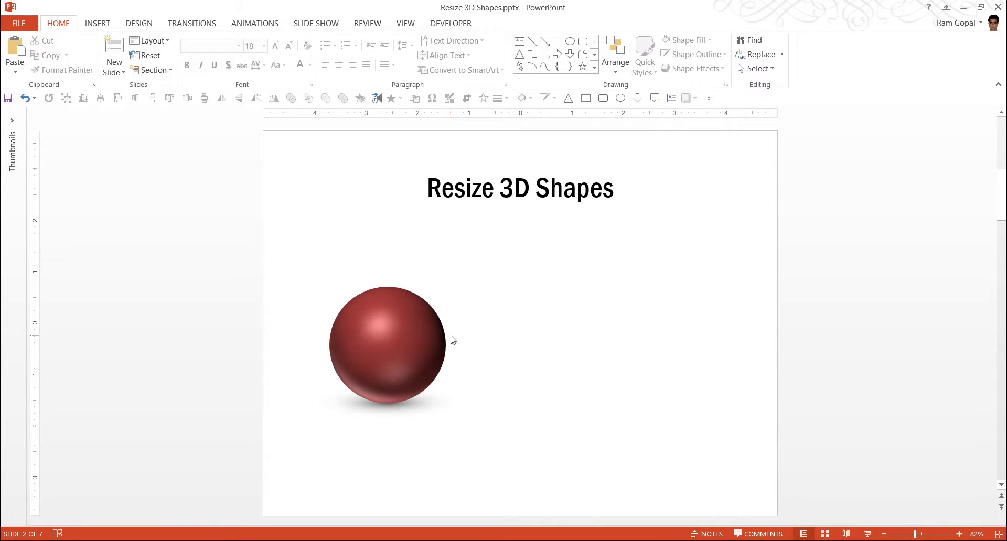
- Copy the red sphere, paste it as a picture, and move the picture to the empty area beside the original
left_click(397, 343)
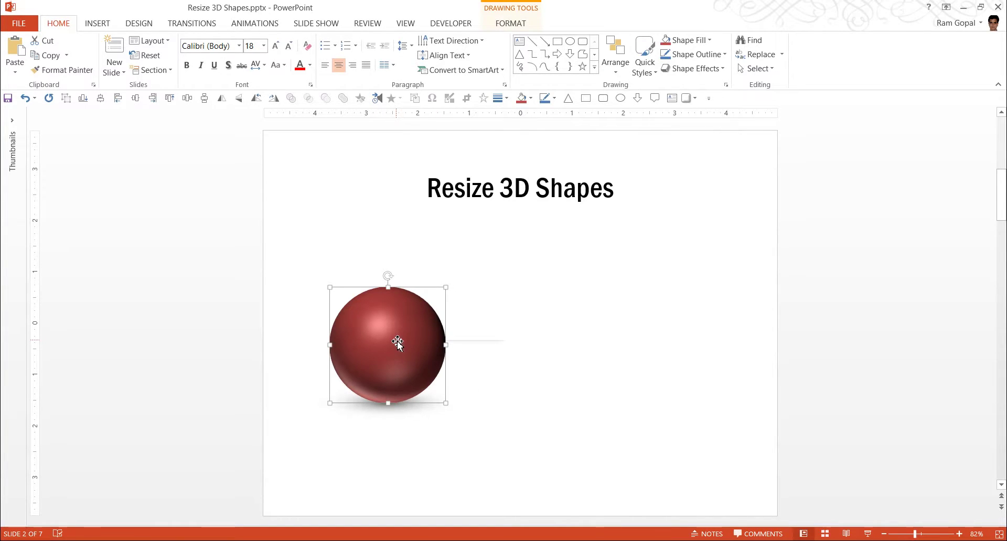
right_click(397, 343)
left_click(441, 139)
right_click(554, 341)
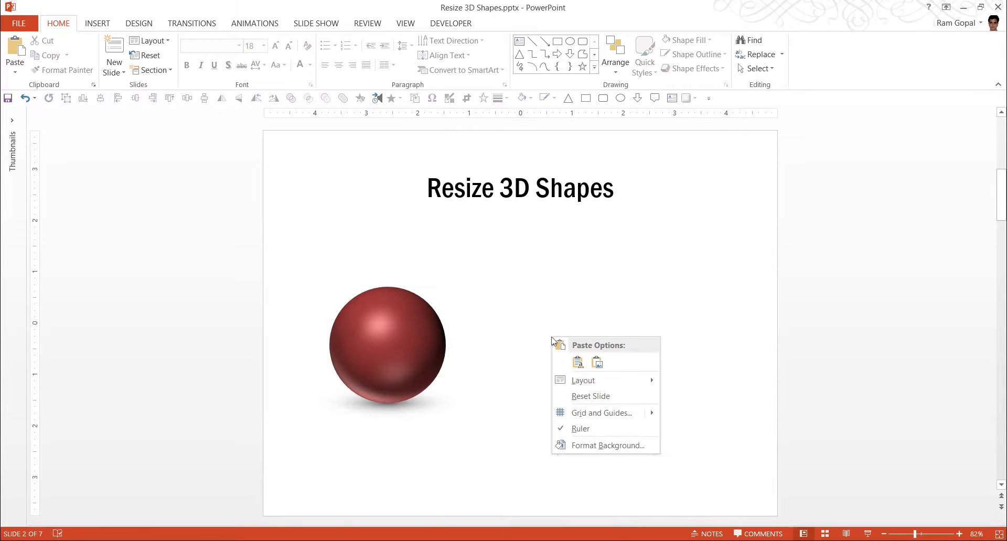
left_click(577, 362)
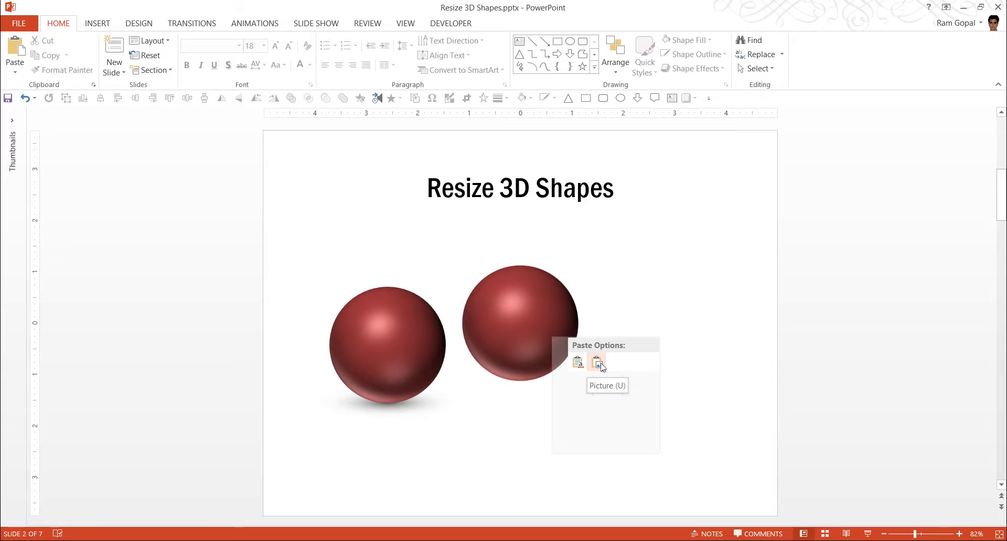
left_click(598, 362)
left_click_drag(566, 337, 650, 344)
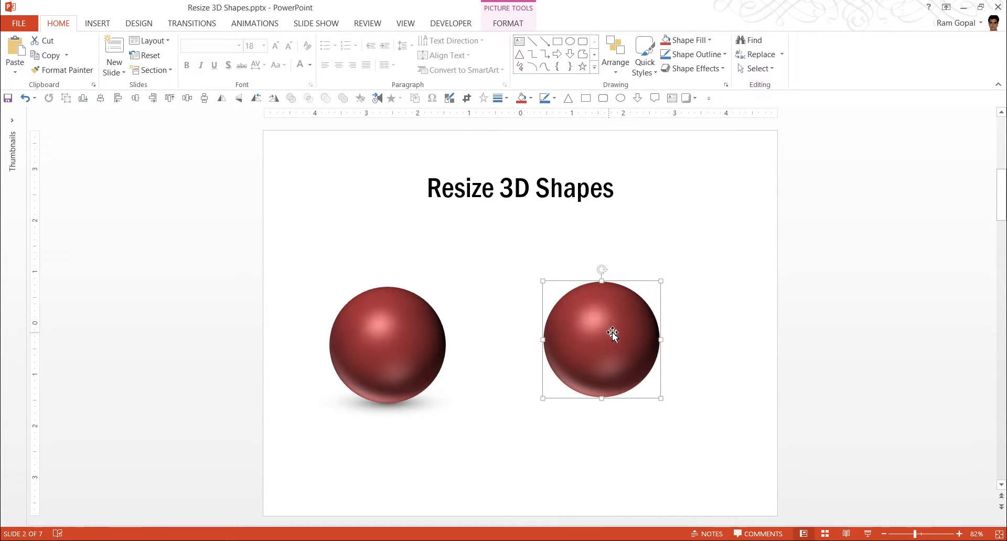
- Try scaling the sphere picture down to a small ball and up to about twice the original's size, and delete it
left_click_drag(659, 279, 580, 344)
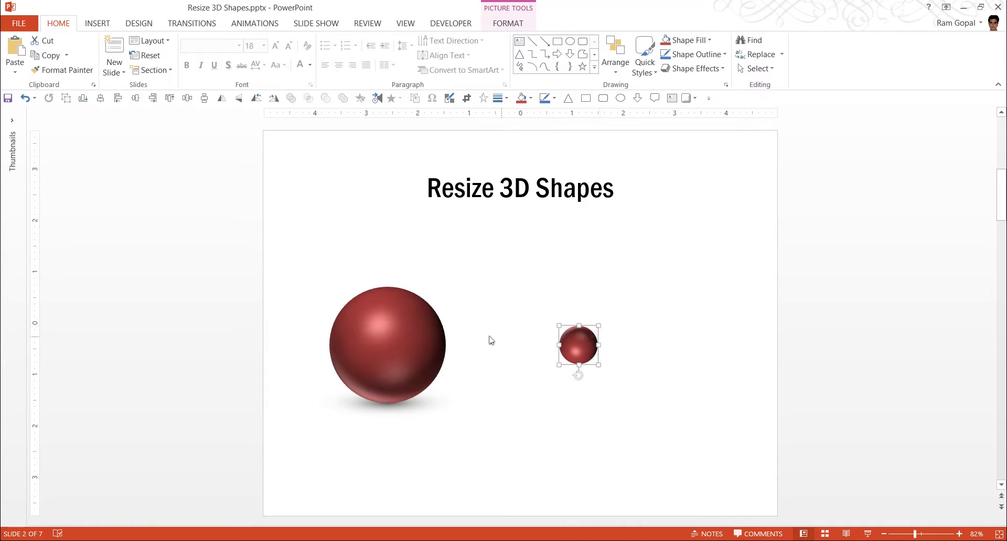
left_click_drag(600, 325, 784, 194)
left_click_drag(699, 263, 666, 338)
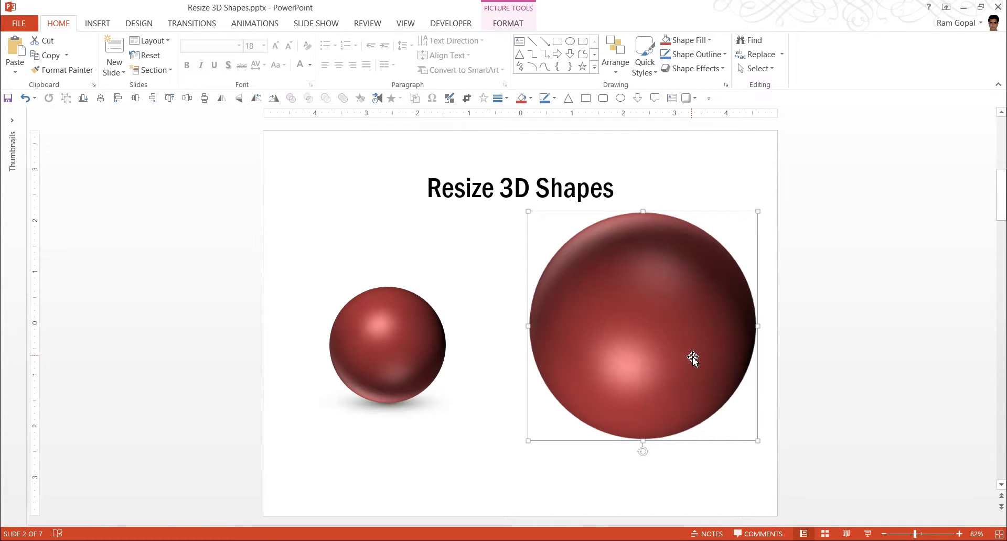
key("Delete")
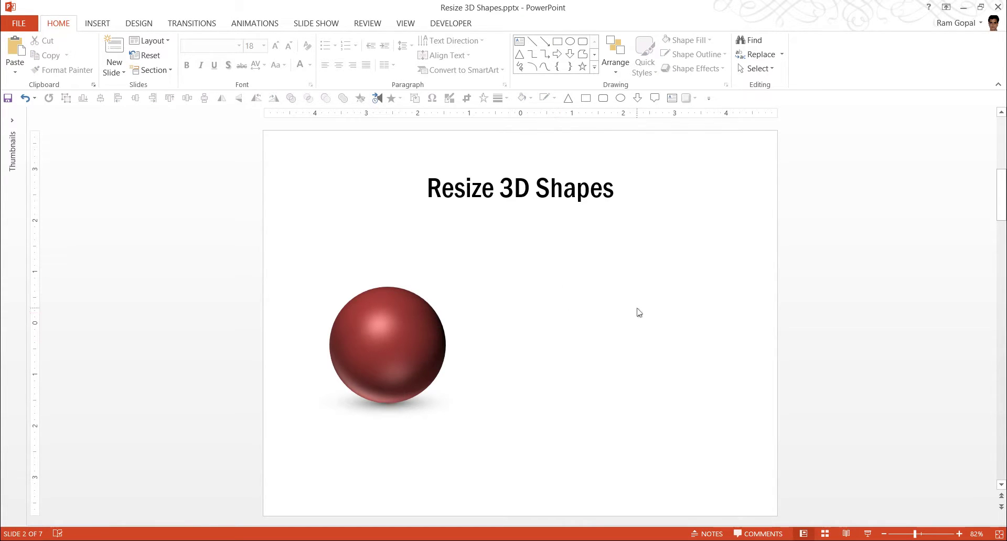
- Review the picture formats offered by Paste Special for the copied sphere without pasting anything
left_click(379, 360)
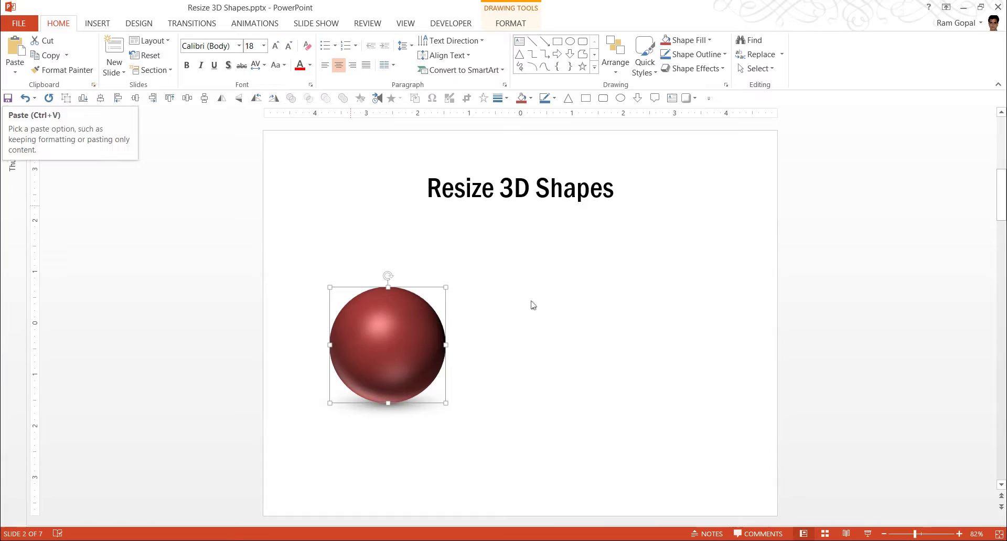
left_click(15, 70)
left_click(51, 122)
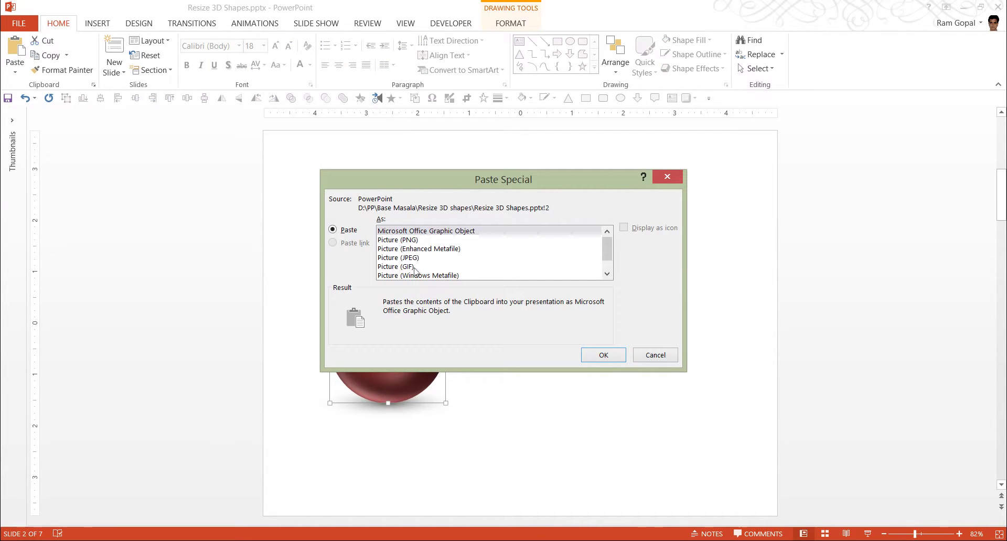
left_click(665, 356)
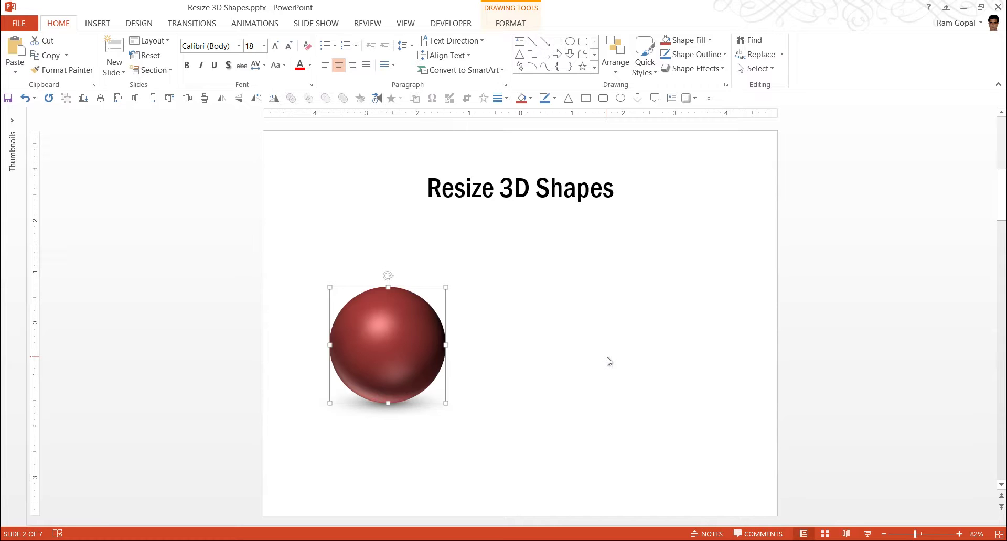
- Go to the "Upward trend" slide
scroll(609, 362, "down", 2)
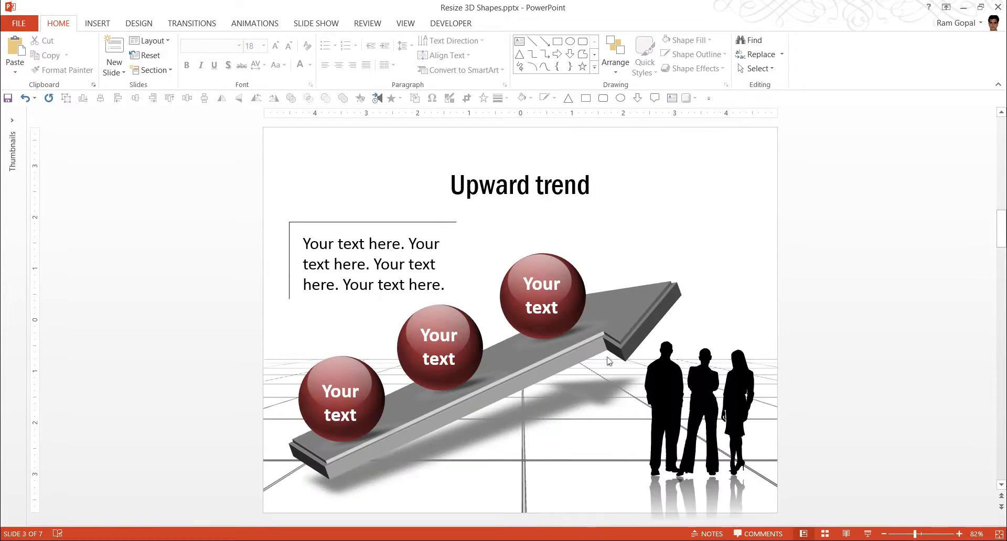